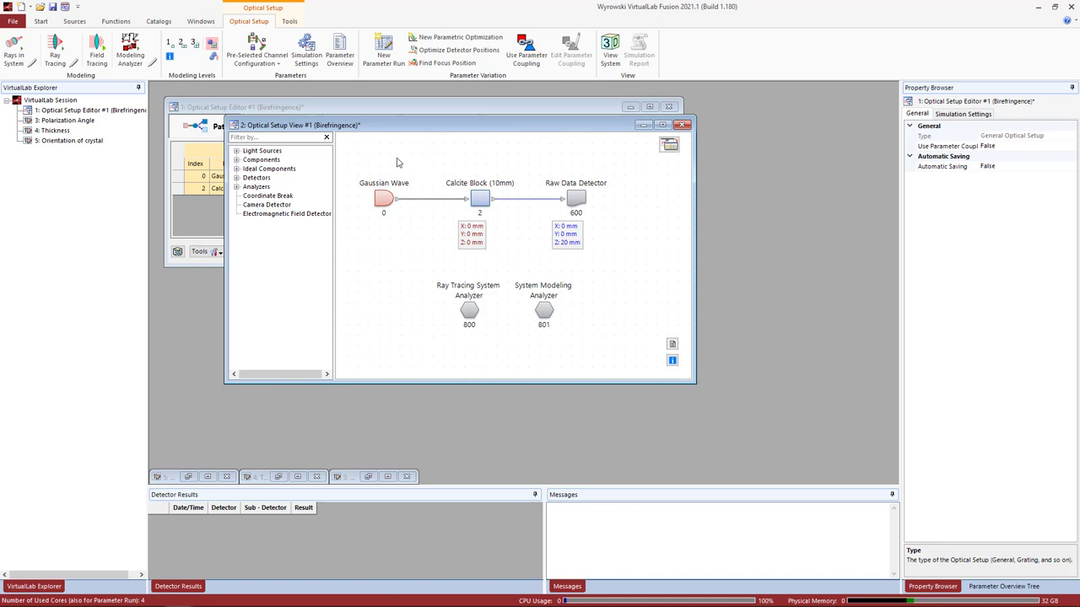
double_click(385, 200)
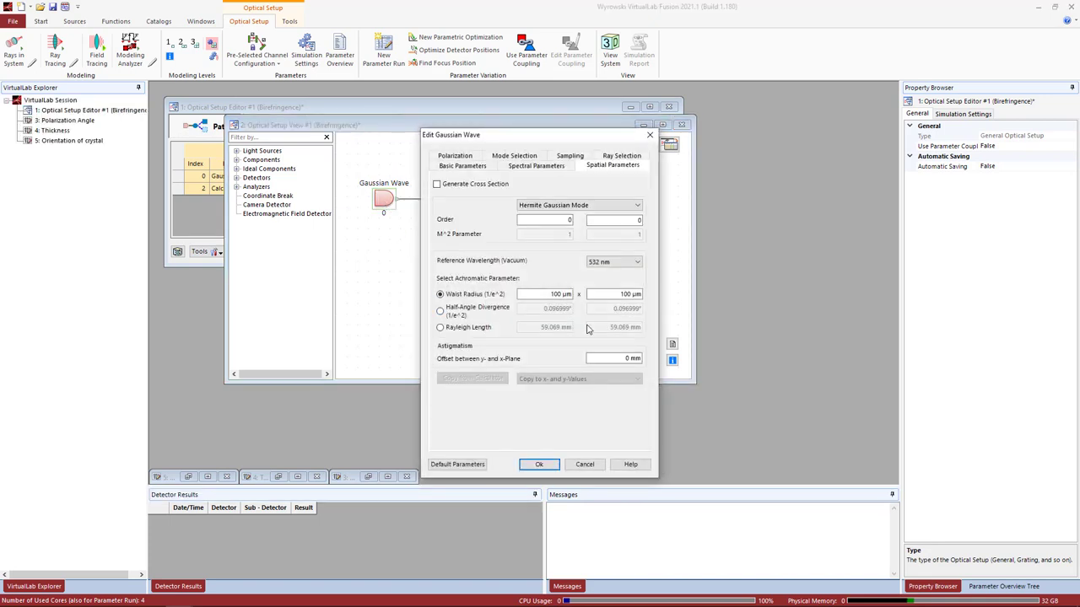
click(463, 157)
double_click(573, 231)
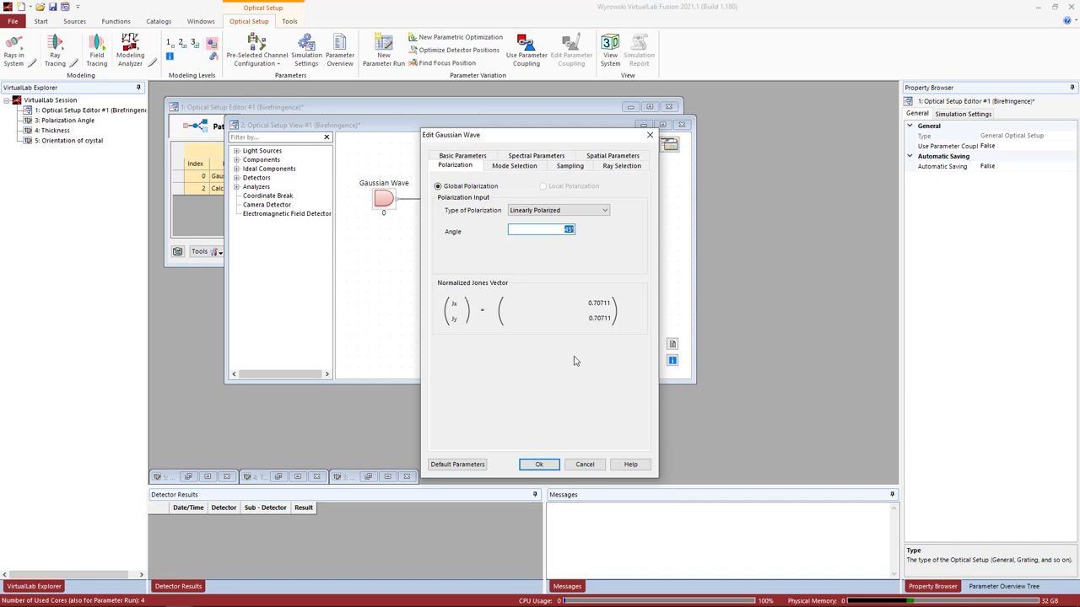
click(539, 464)
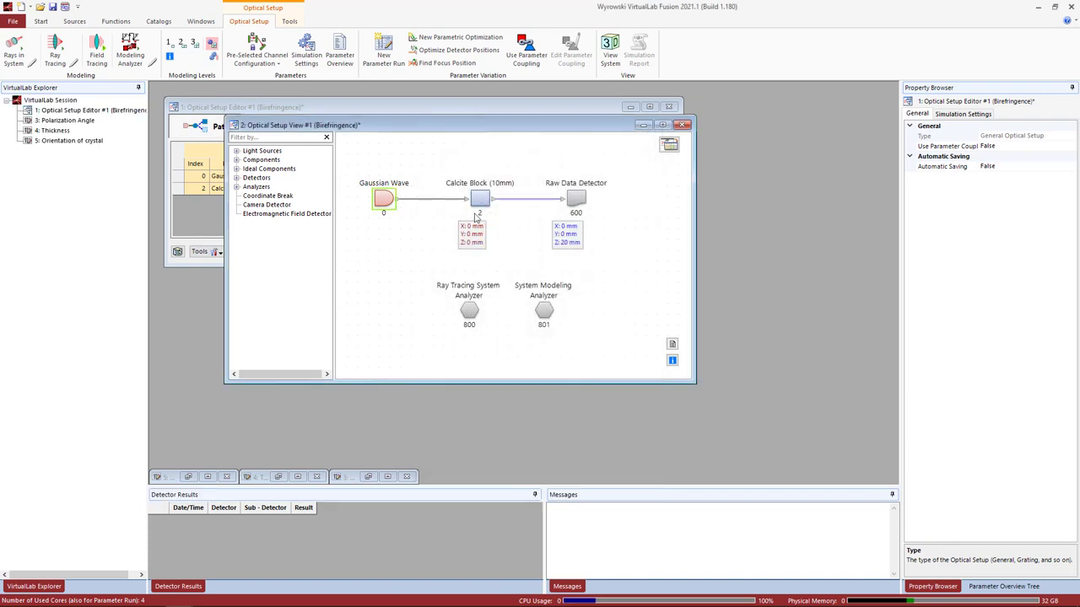
Open the Calcite Block's crystal plate settings to see its 10 mm thickness and uniaxial calcite medium.
click(482, 201)
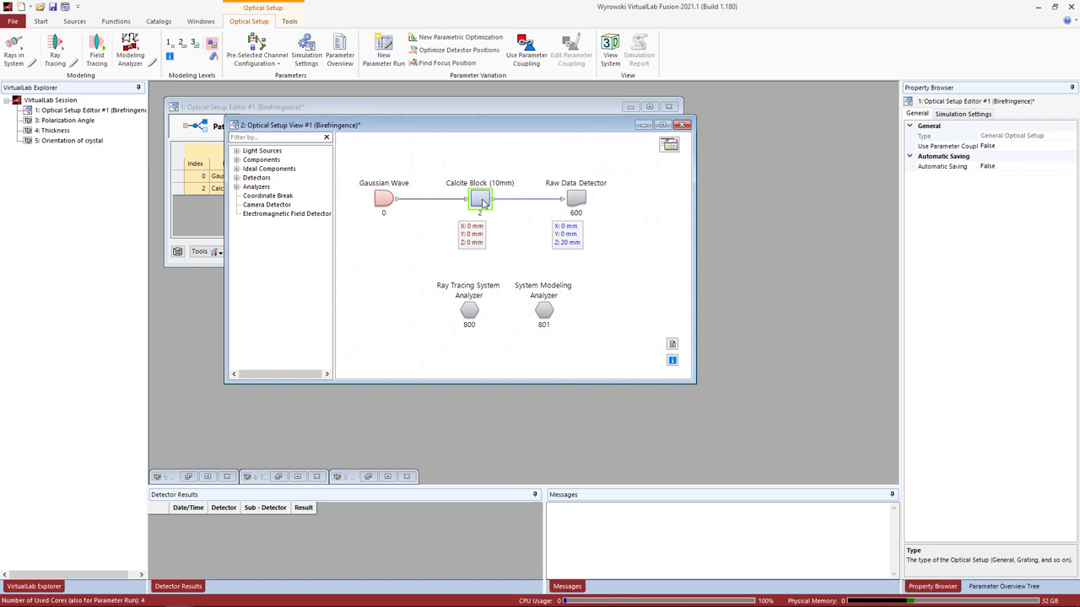
double_click(483, 201)
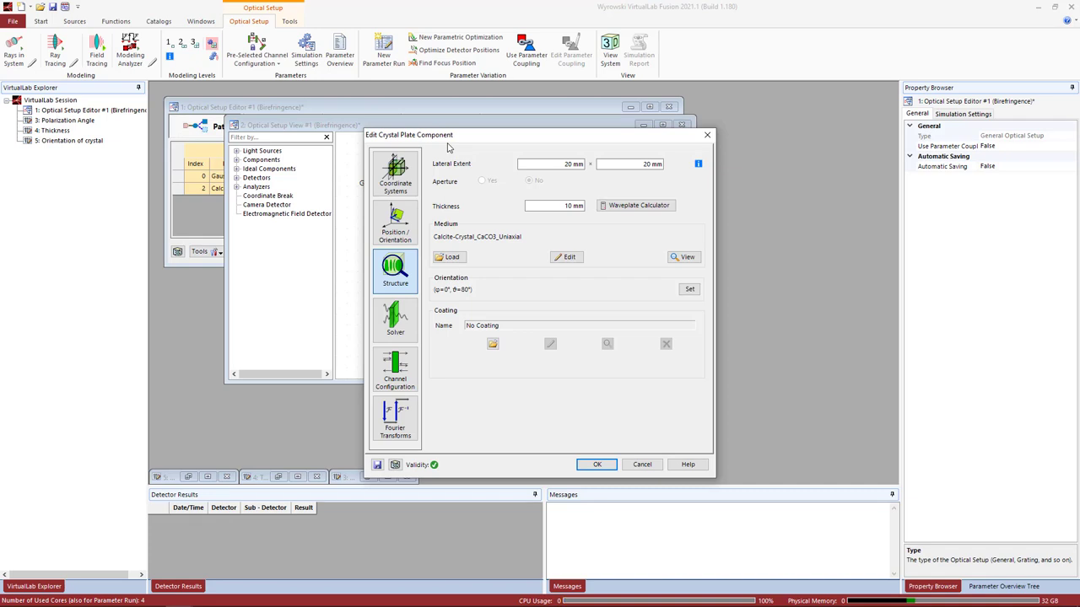
drag(447, 136, 451, 124)
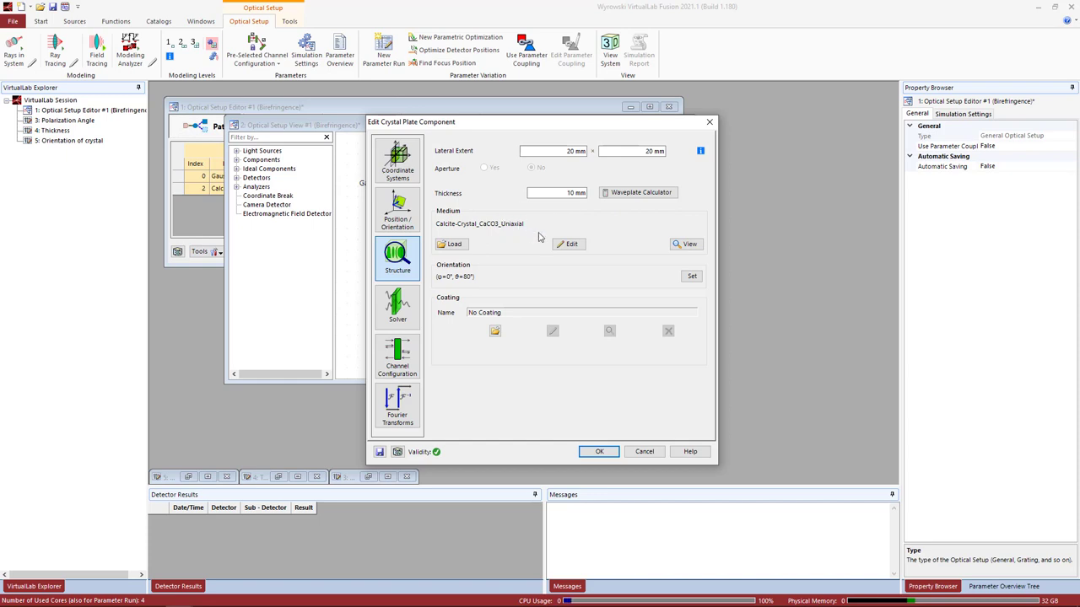
click(569, 244)
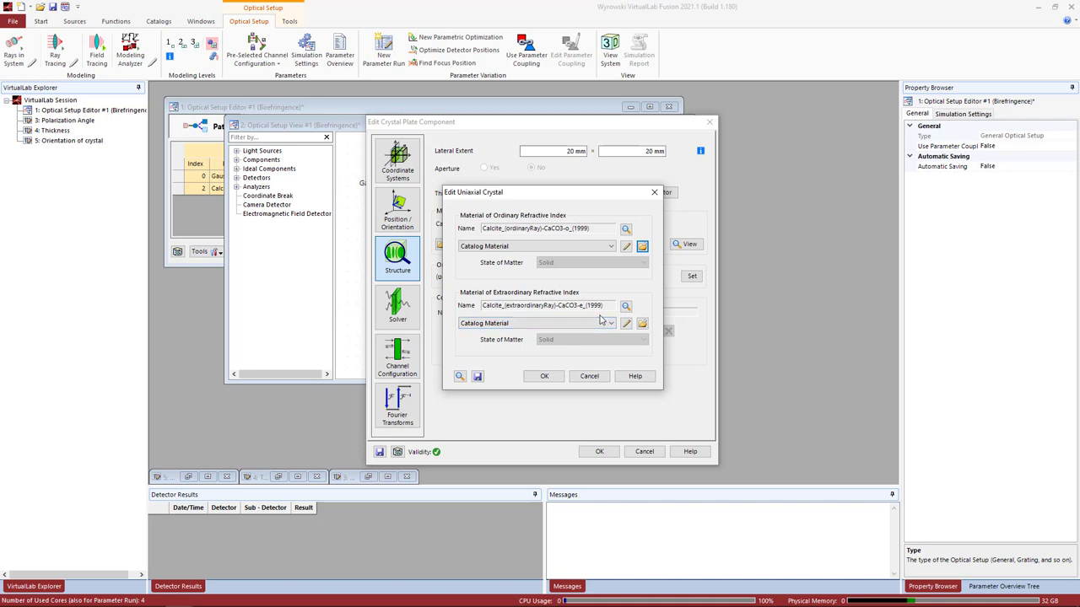
click(554, 377)
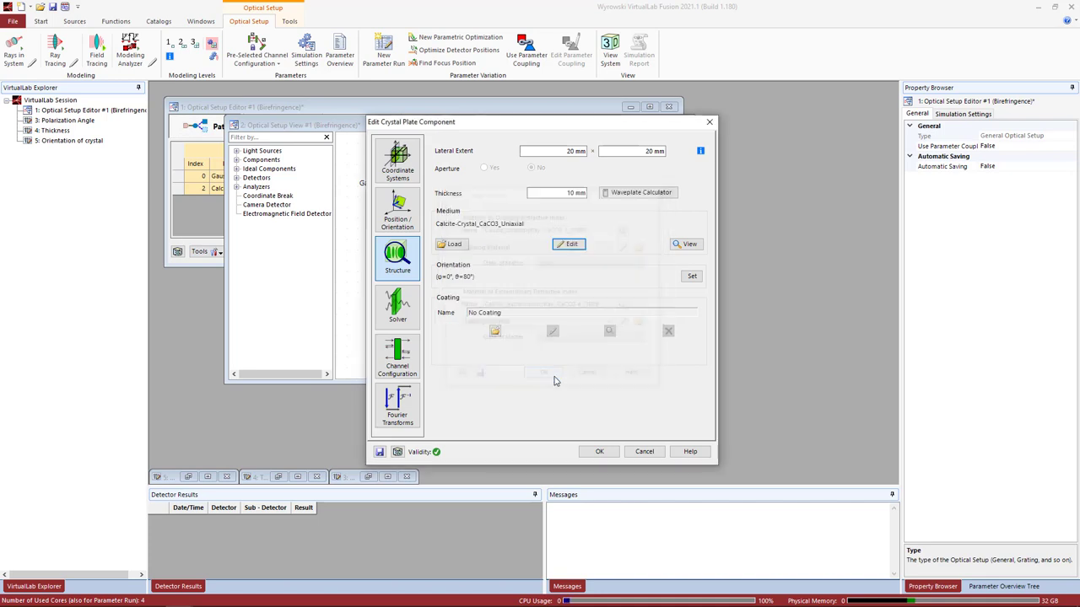
Preview the Calcite-Crystal_CaCO3_Uniaxial index ellipsoid at 532 nm with its optical axis.
click(683, 248)
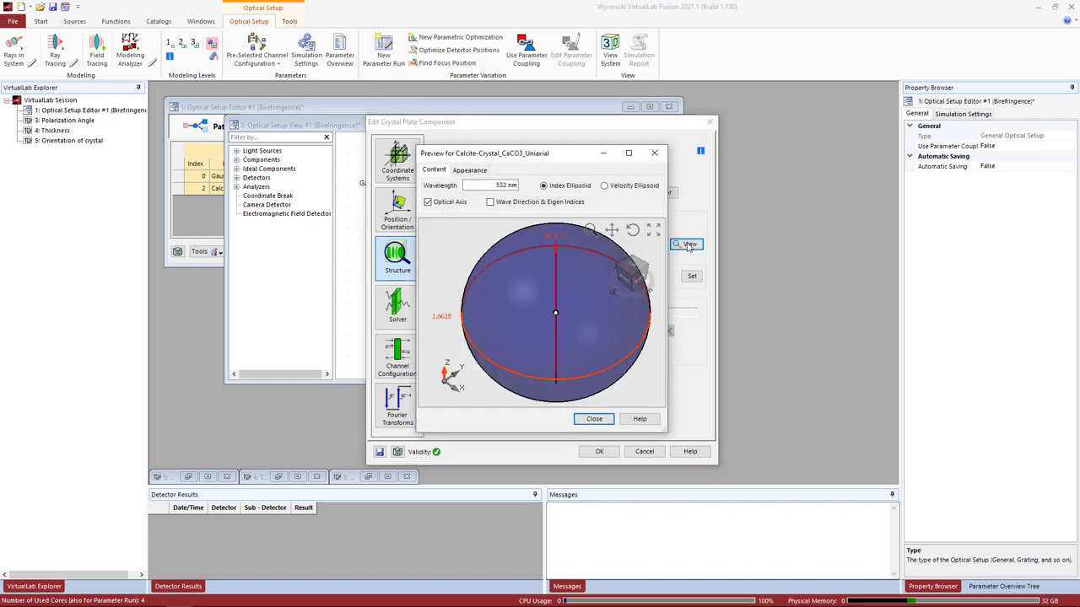
drag(582, 156, 585, 129)
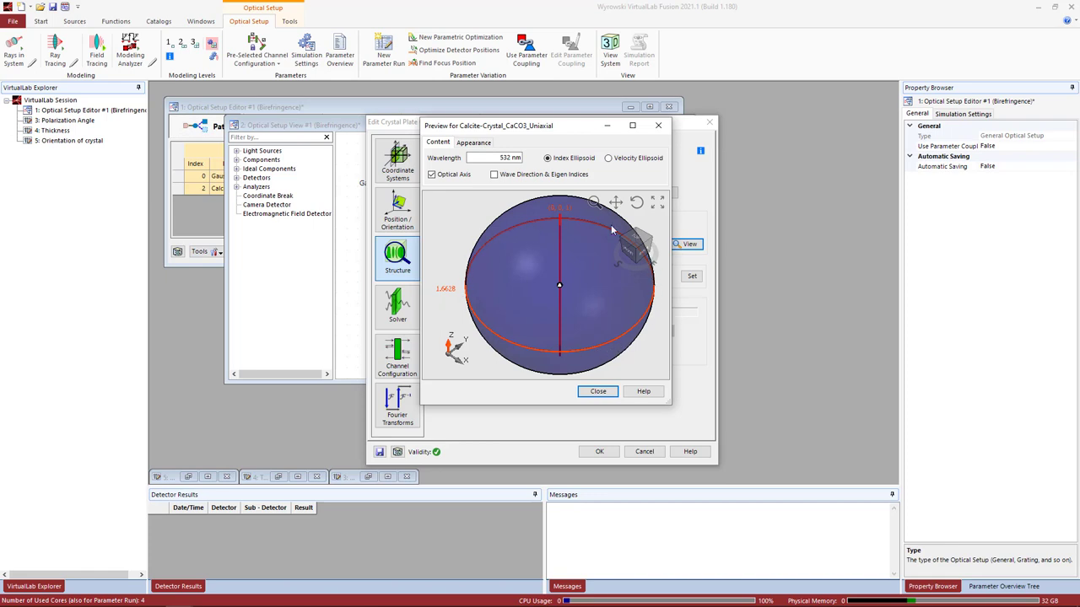
Display eigen indices for a wave direction given by spherical angles Theta 50° and Phi 20°.
click(496, 175)
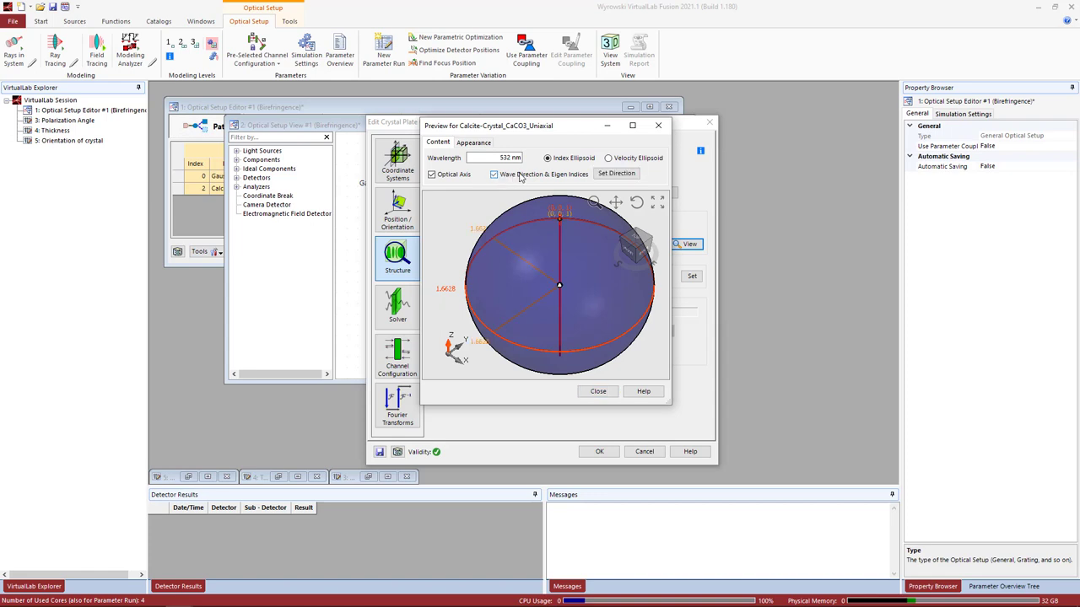
click(616, 174)
drag(590, 180, 657, 184)
click(651, 203)
click(634, 219)
click(633, 247)
key(BackSpace)
key(BackSpace)
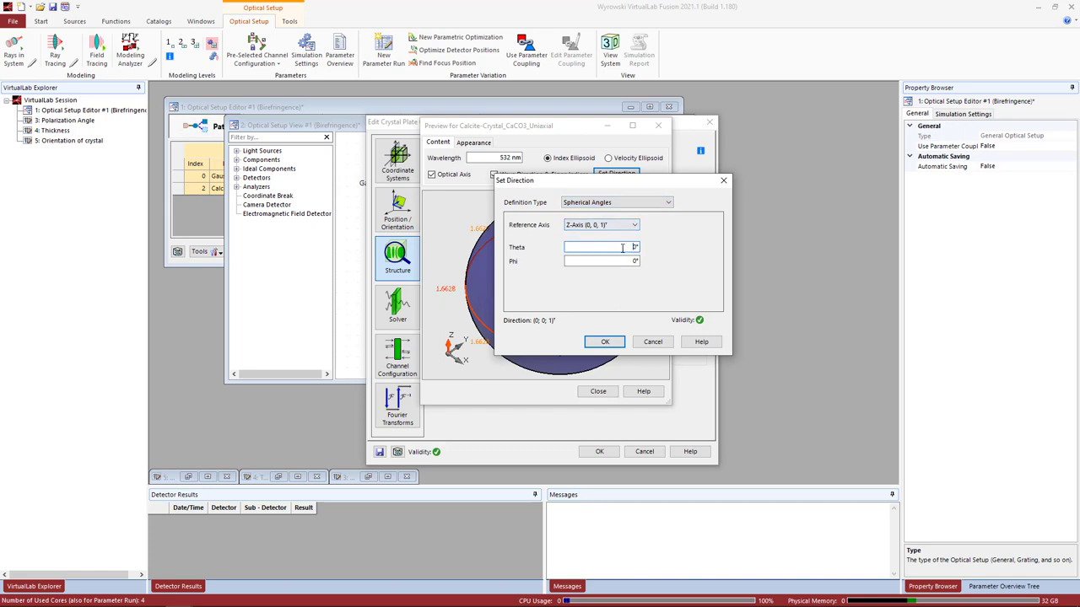
text(50)
key(Tab)
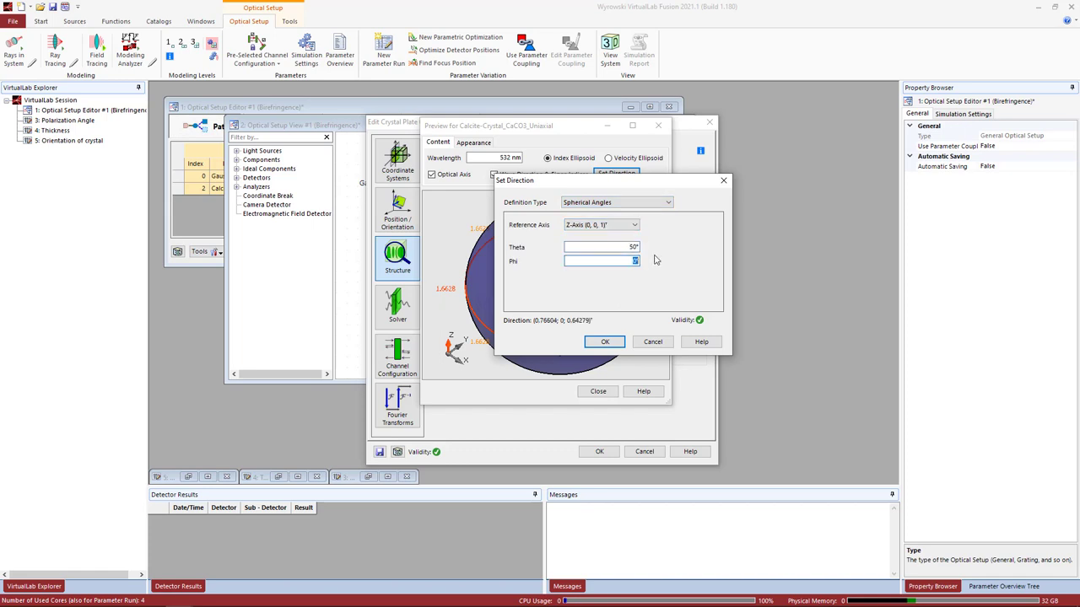
text(20)
click(606, 344)
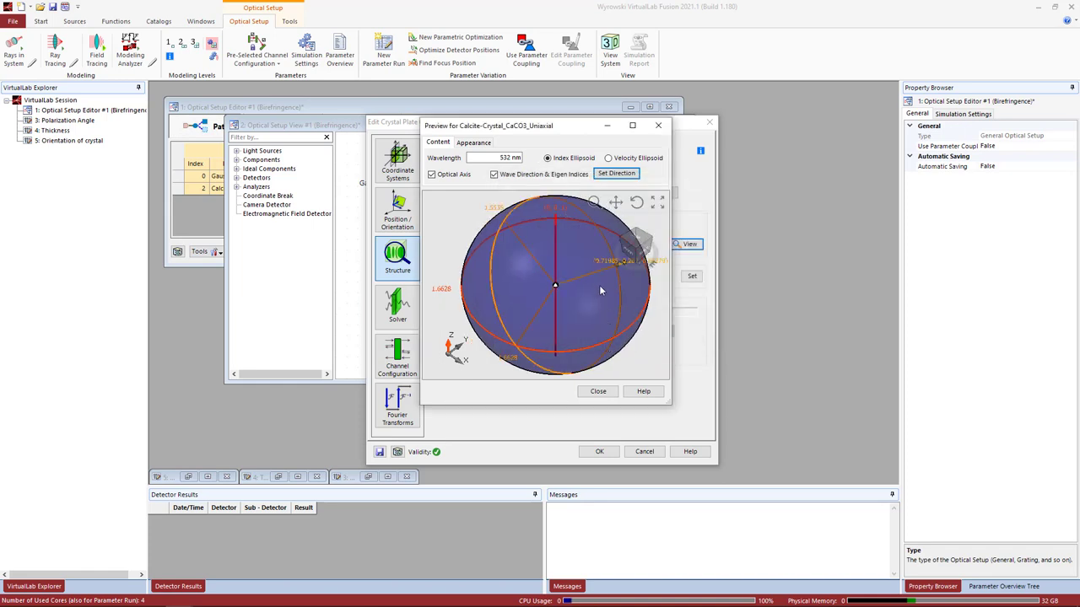
Rotate the index ellipsoid to inspect the optical axis and θ 50°, φ 20° wave direction.
click(636, 202)
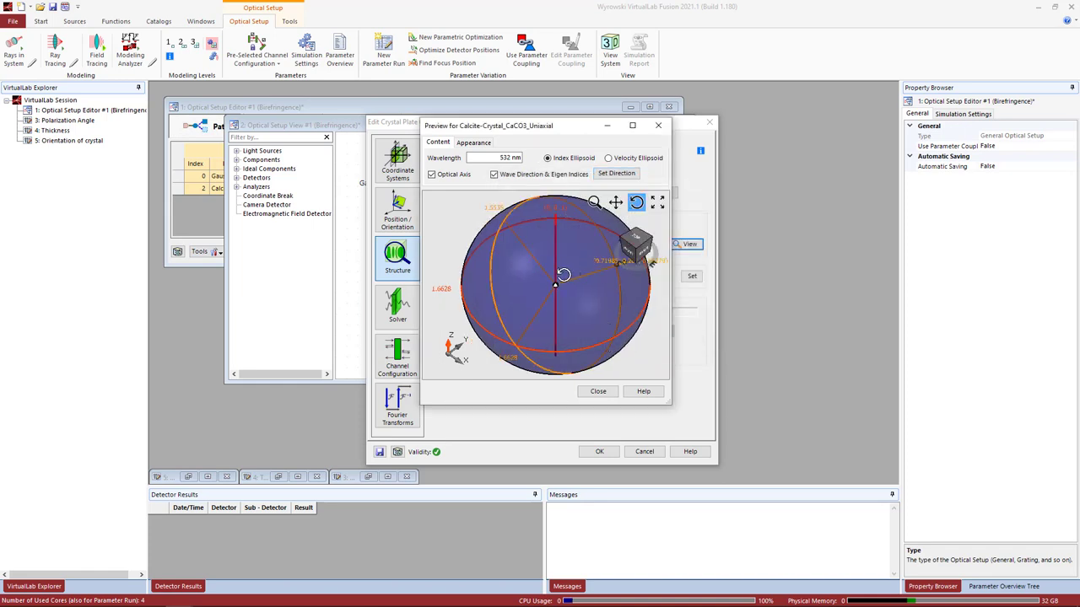
drag(564, 275, 552, 289)
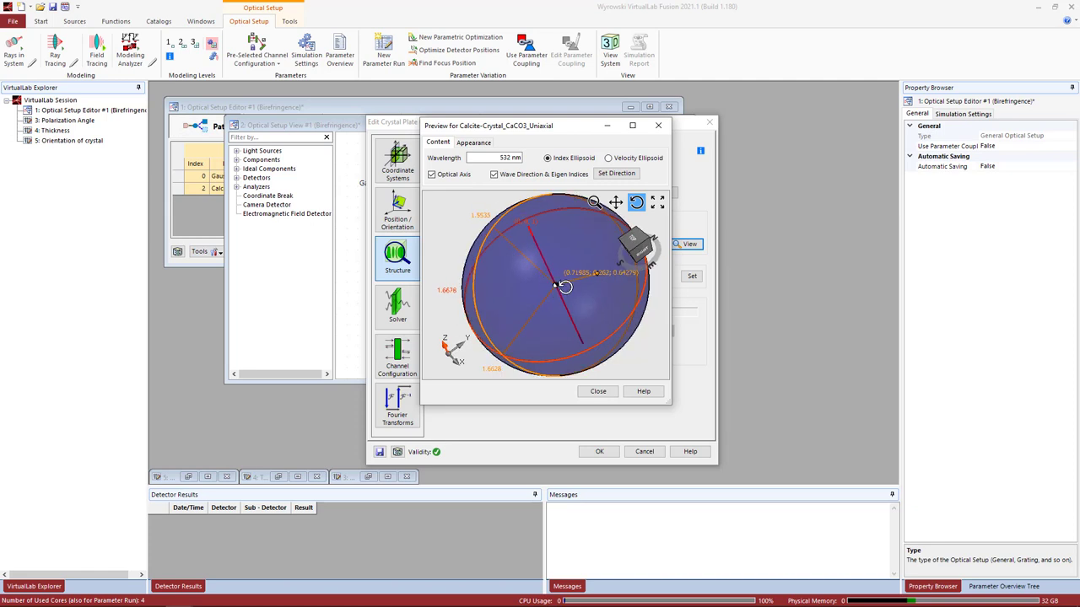
drag(563, 287, 593, 249)
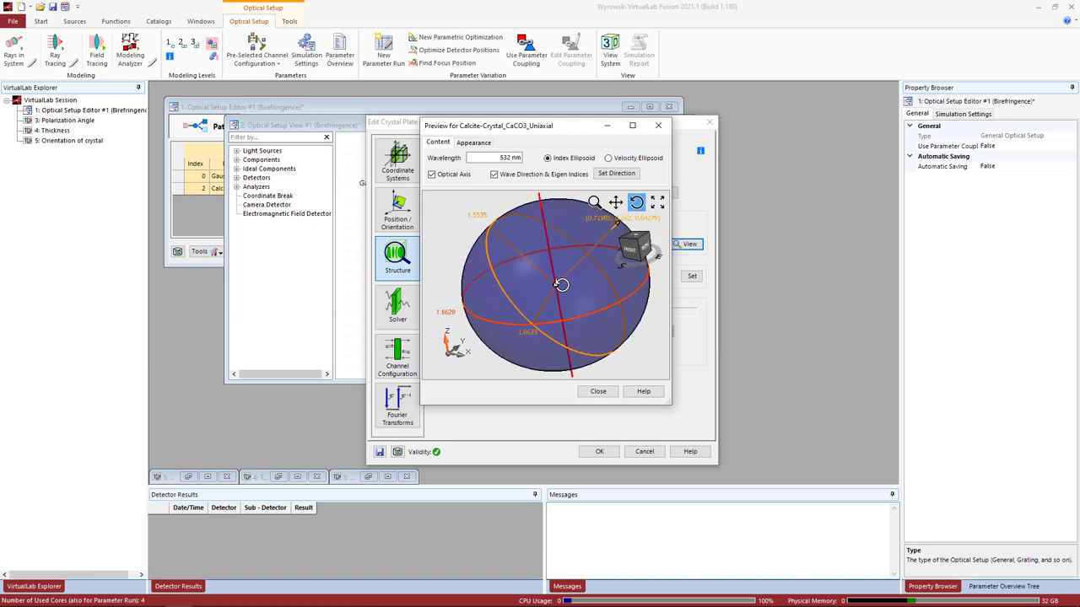
drag(523, 306, 525, 313)
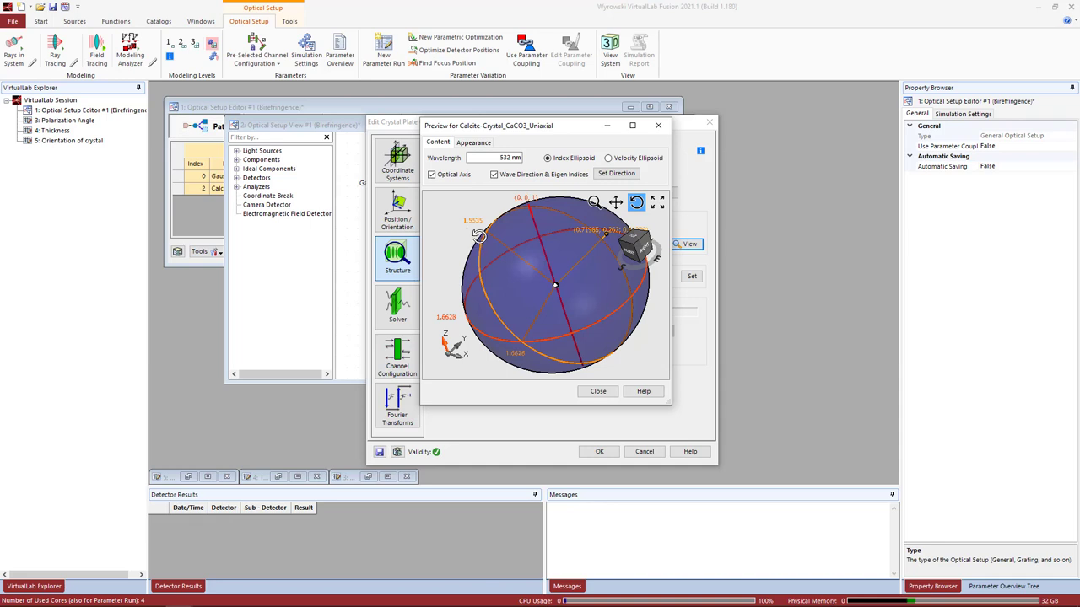
Close the ellipsoid preview and confirm the crystal plate settings, returning to the Optical Setup View.
click(597, 391)
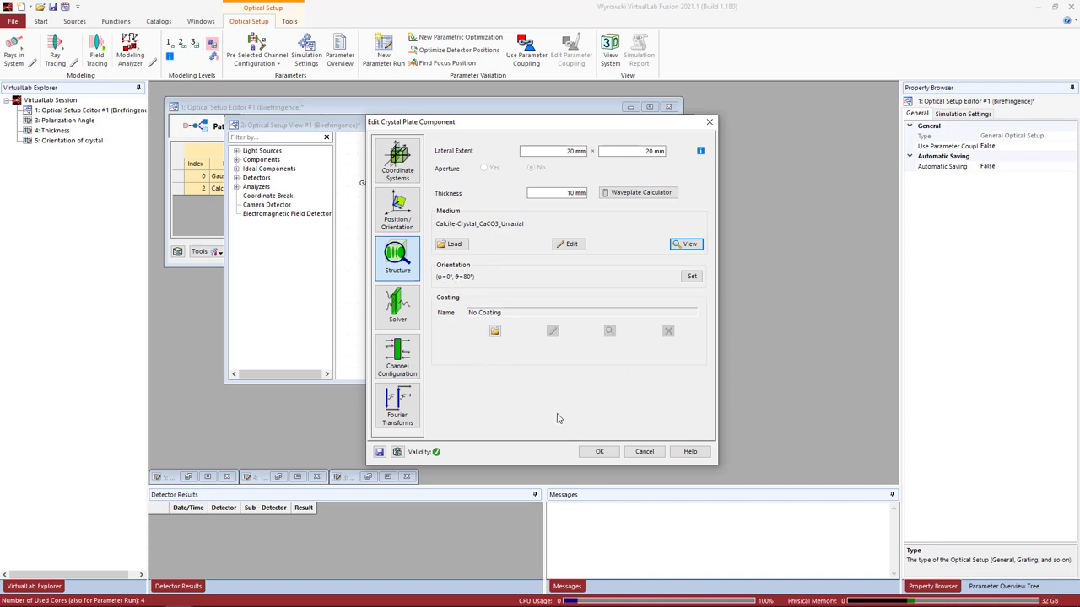
click(598, 451)
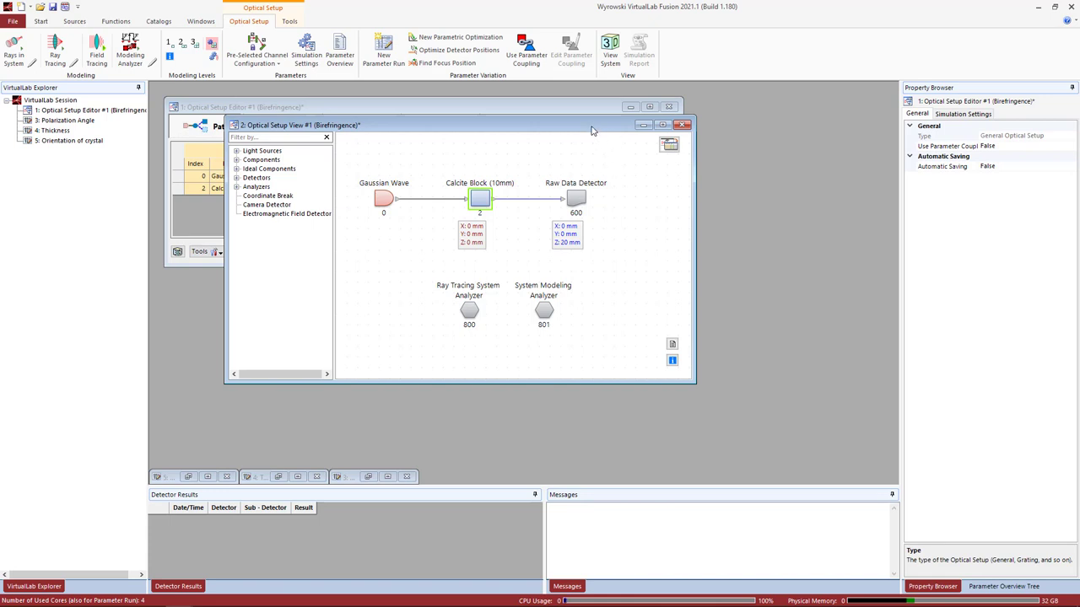
drag(593, 128, 595, 128)
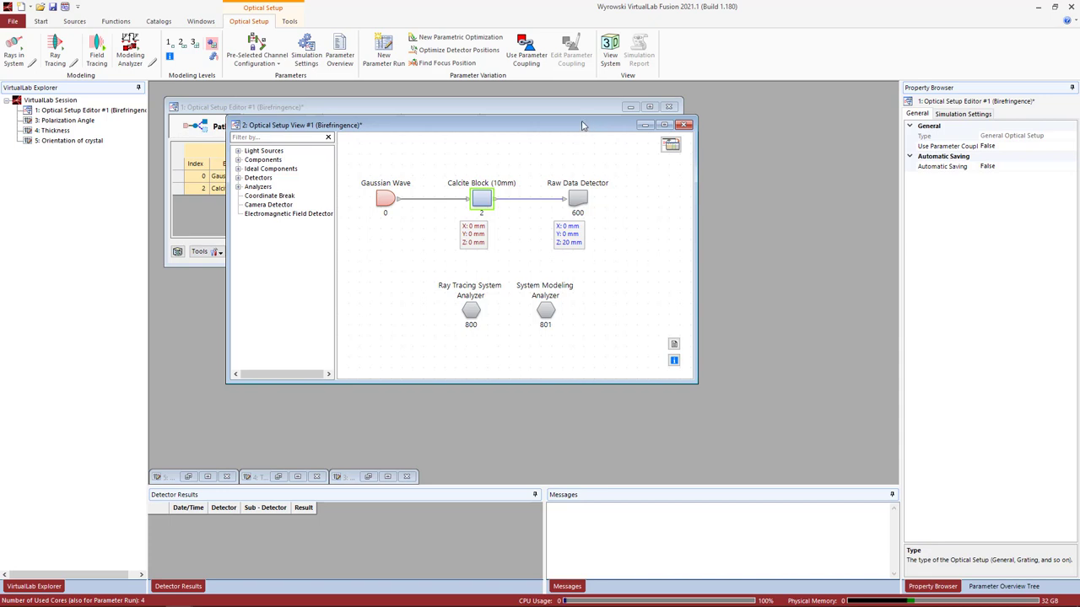
Run Field Tracing to get the Raw Data Detector result with two split spots.
click(98, 57)
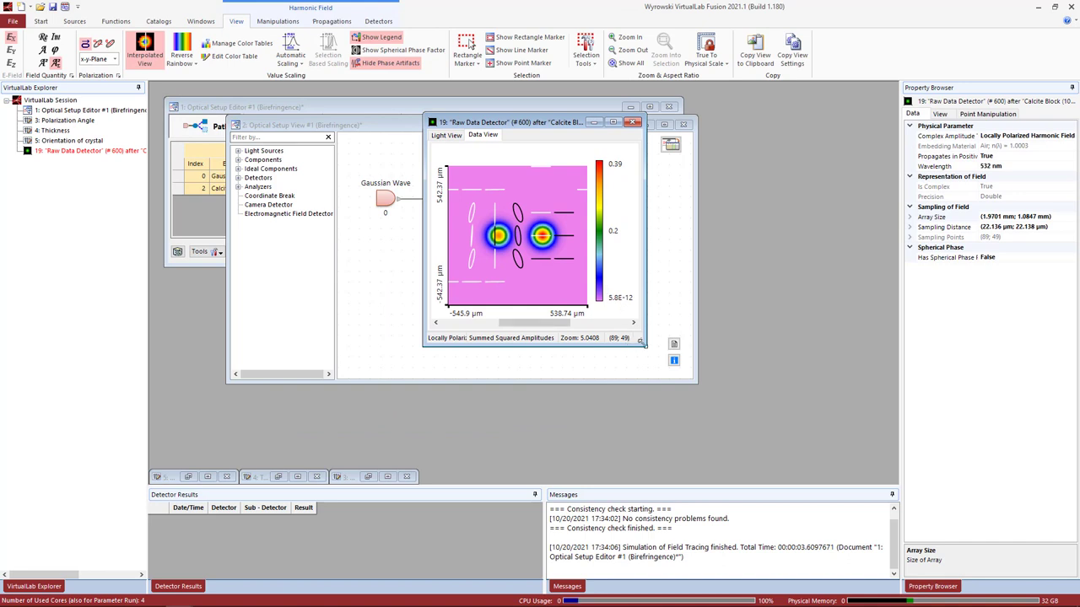
Enlarge the detector result, move it right, and open the Polarization Angle parameter run.
drag(644, 344, 766, 392)
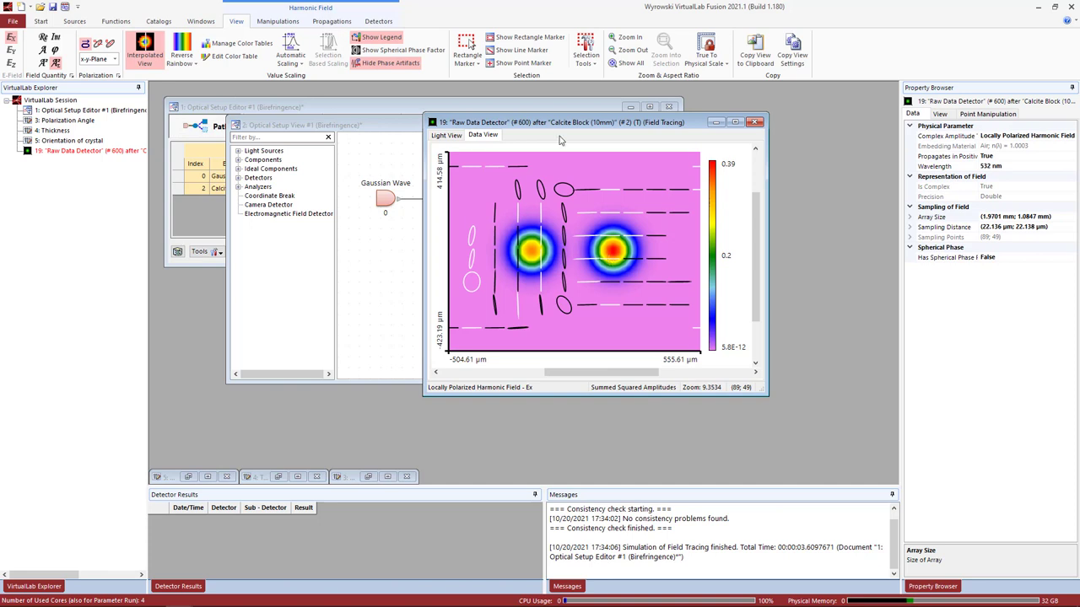
drag(554, 123, 591, 118)
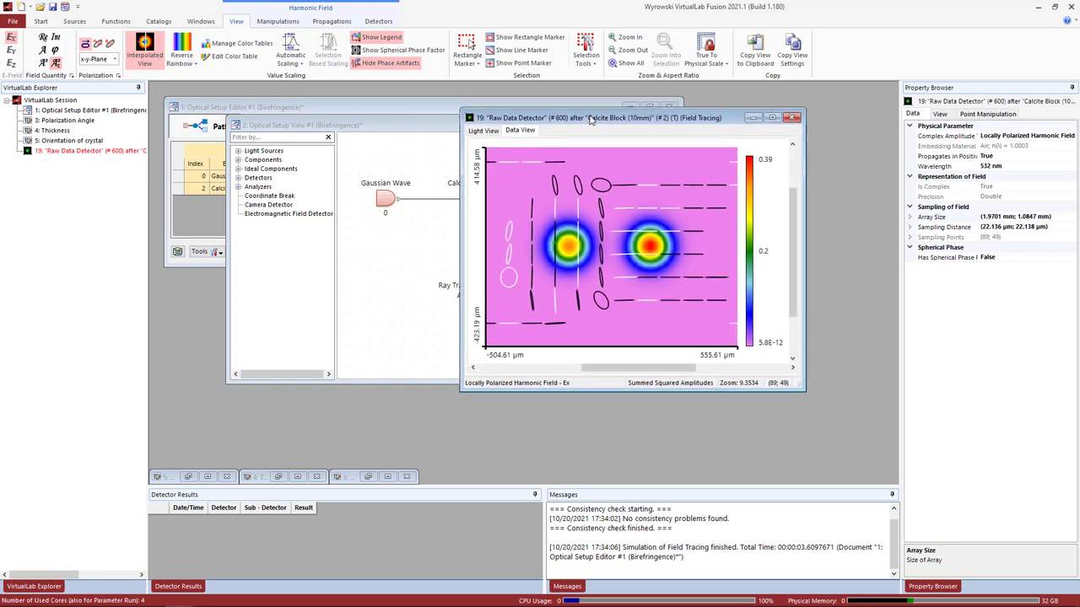
drag(589, 118, 589, 119)
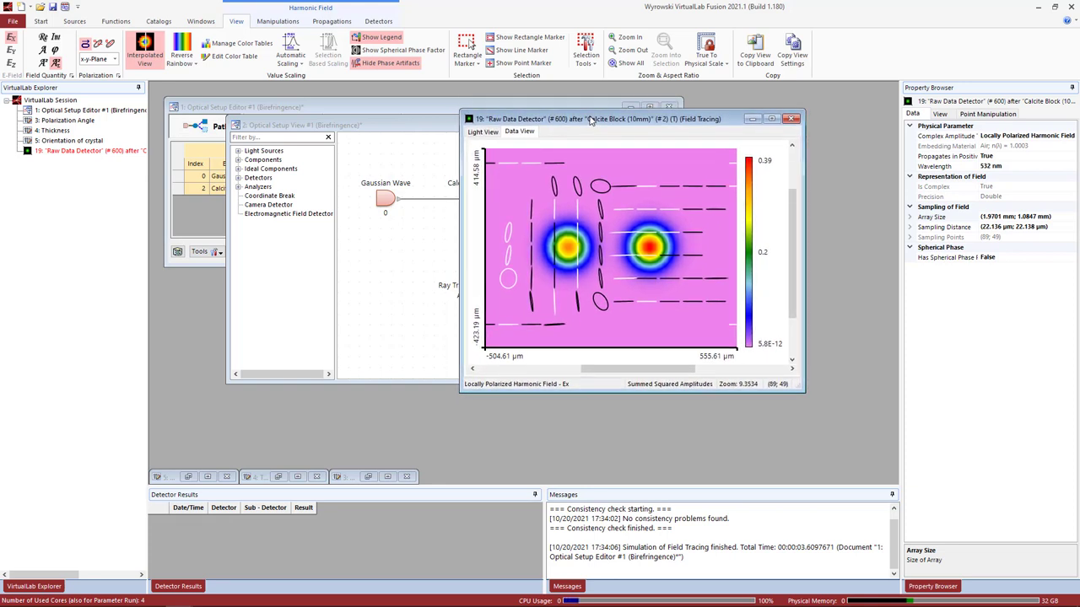
drag(589, 118, 695, 125)
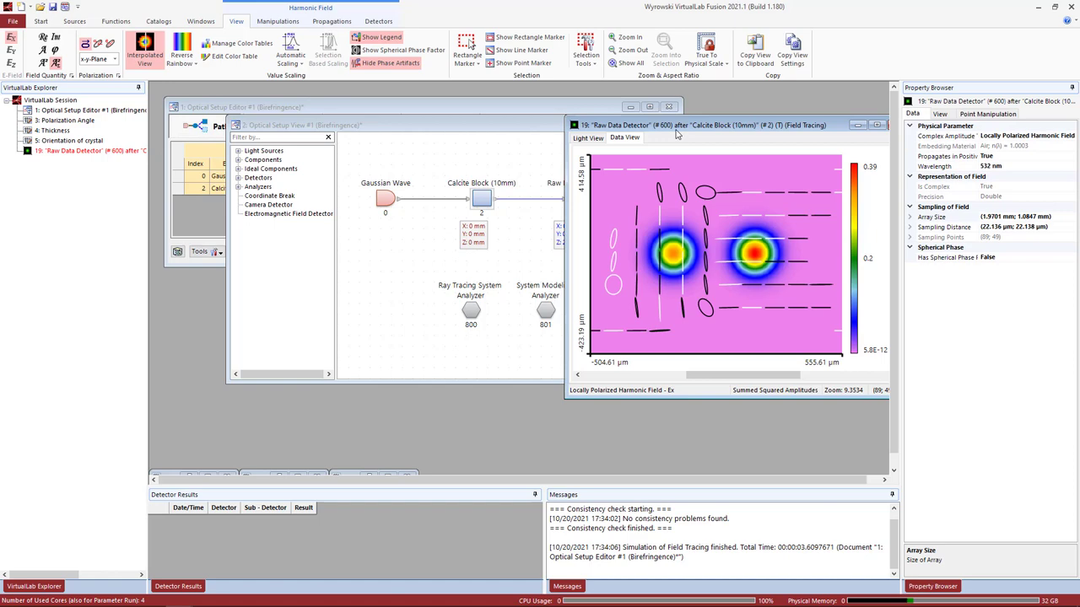
double_click(84, 123)
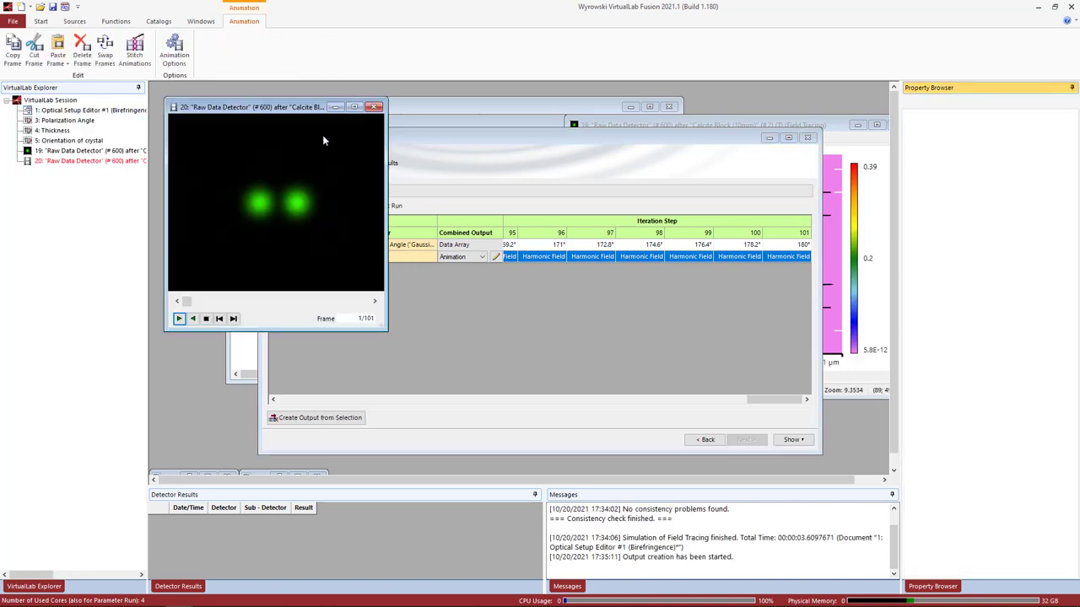
Play the polarization-angle animation and stop it at frame 100 of 101.
drag(315, 108, 486, 103)
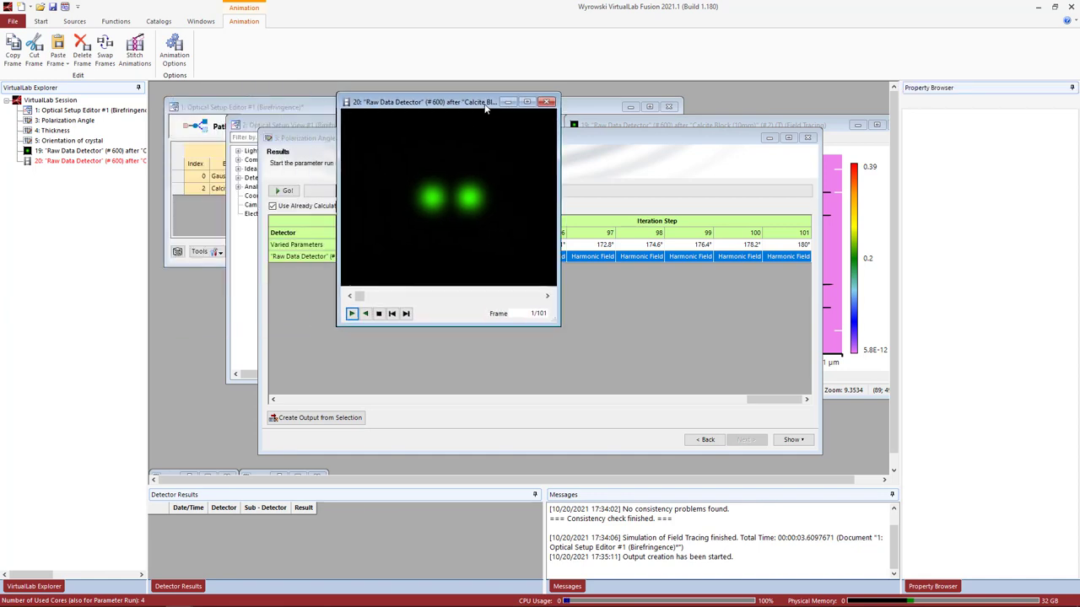
click(353, 313)
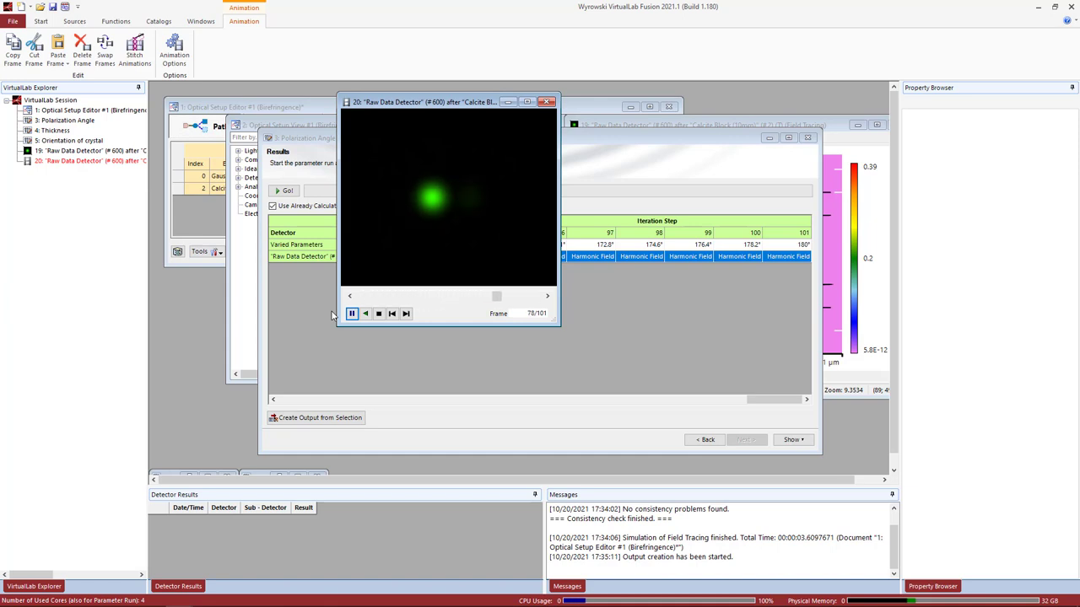
click(352, 313)
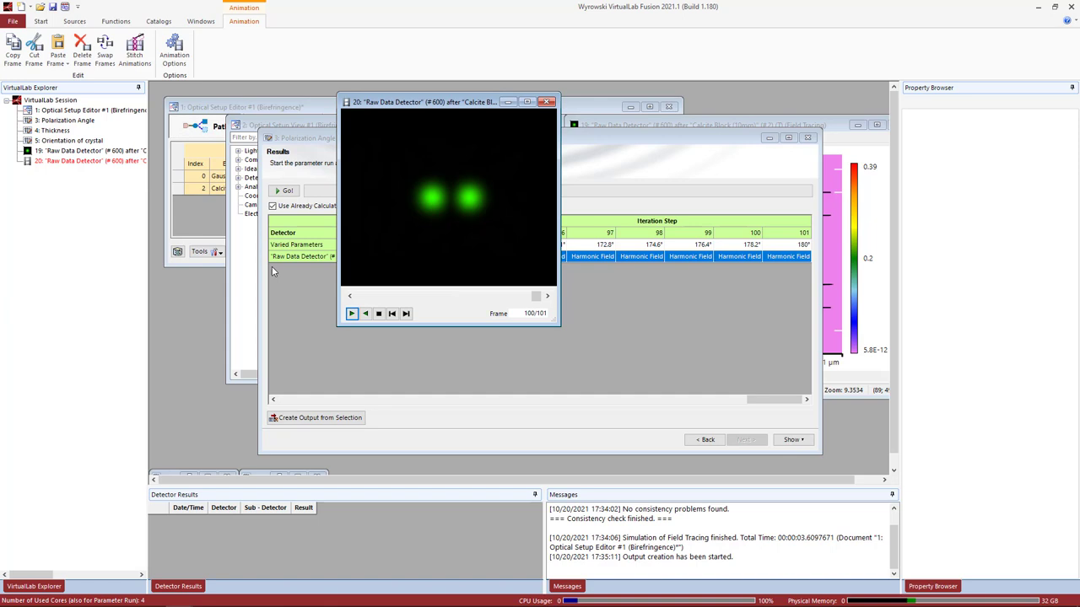
Create and play the thickness animation, pause at frame 41, then open Orientation of crystal results.
double_click(52, 131)
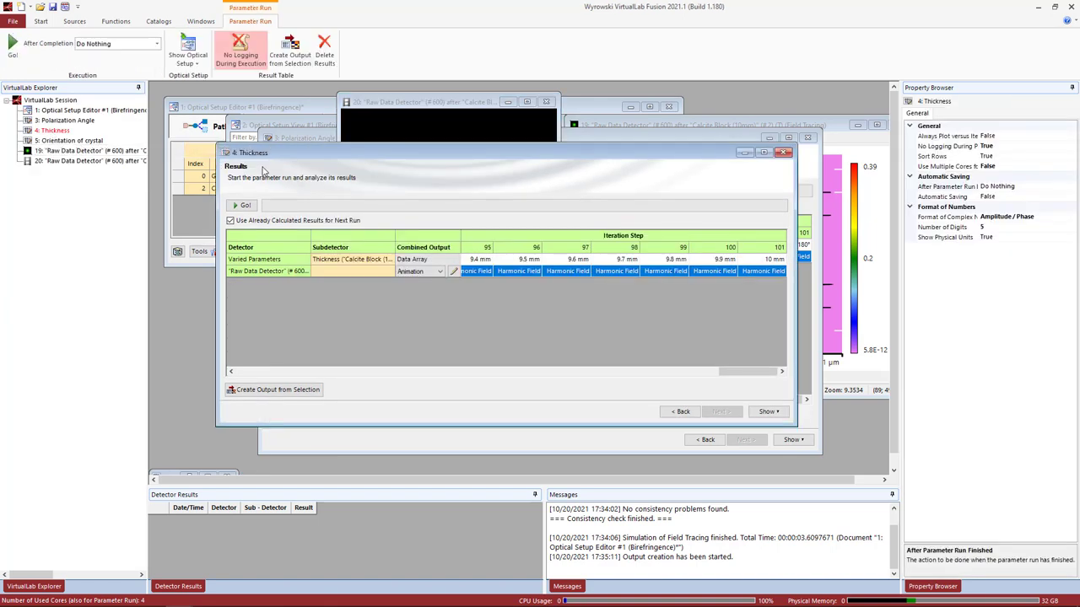
double_click(322, 271)
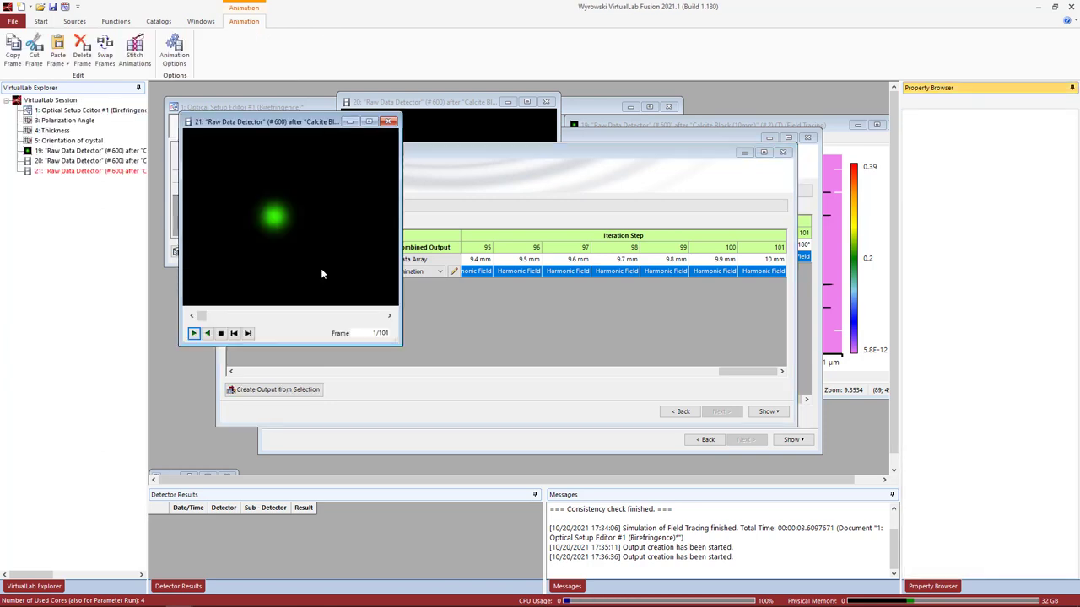
drag(287, 121, 361, 129)
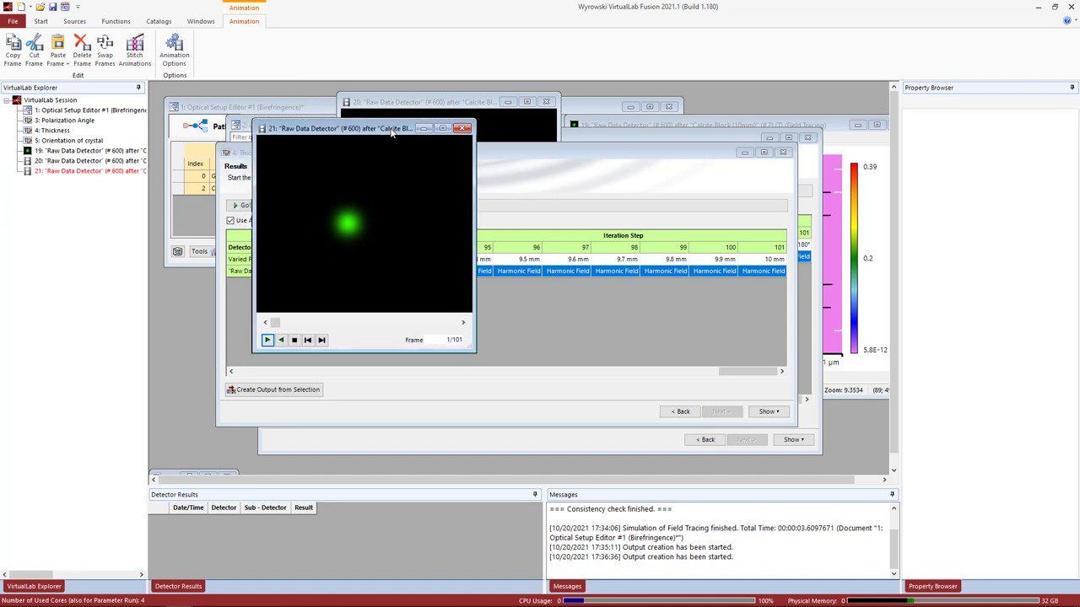
click(268, 340)
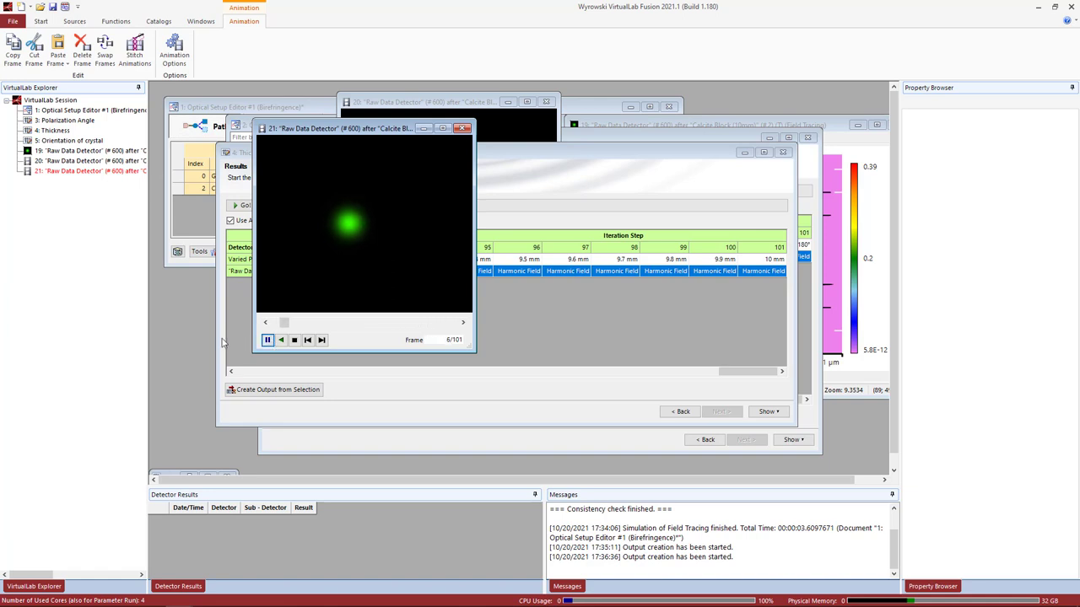
click(268, 340)
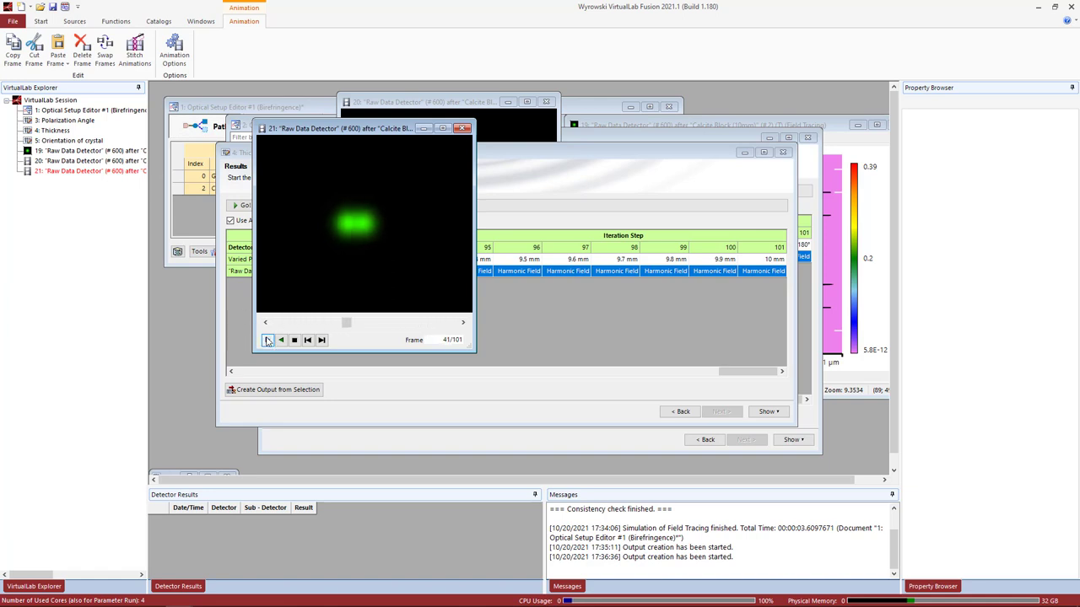
double_click(69, 141)
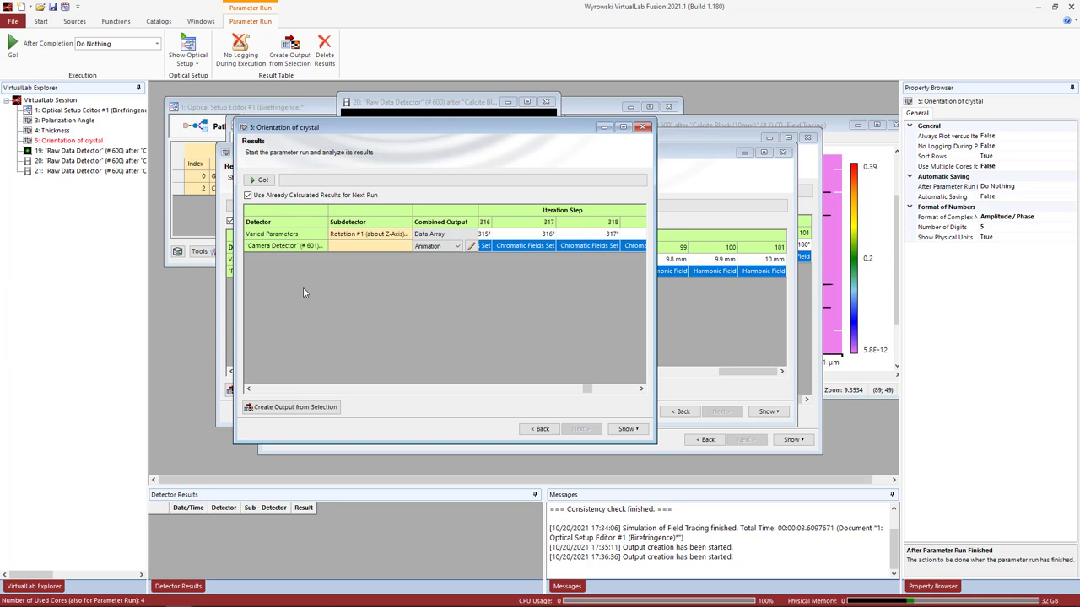
Create the 361-frame Camera Detector orientation animation and play it.
double_click(353, 246)
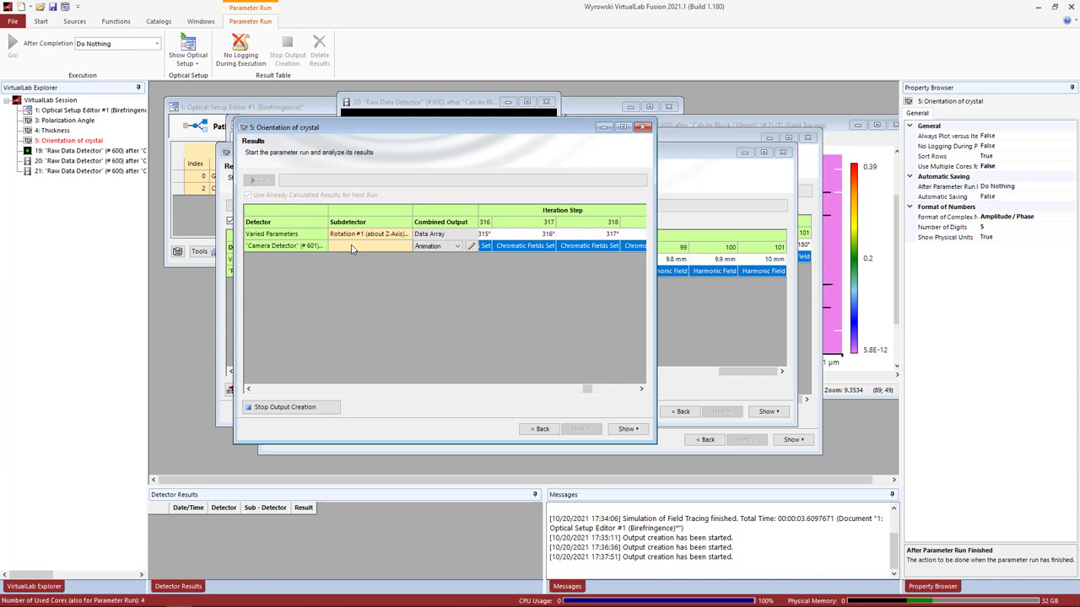
drag(355, 143, 471, 154)
click(298, 355)
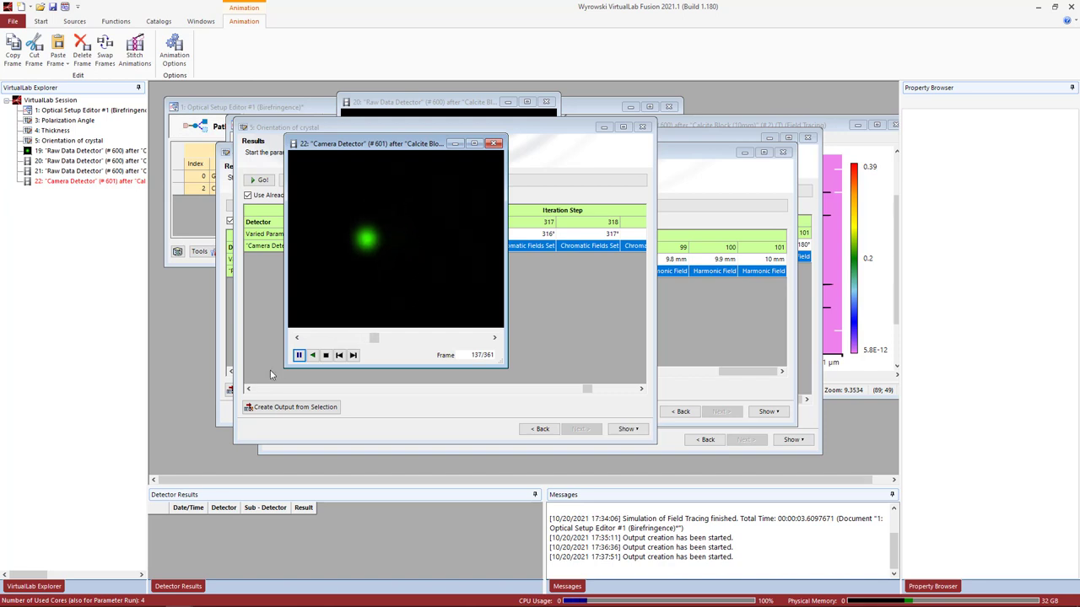
Pause the crystal-orientation animation at frame 151 of 361, showing one bright and one faint spot.
click(299, 355)
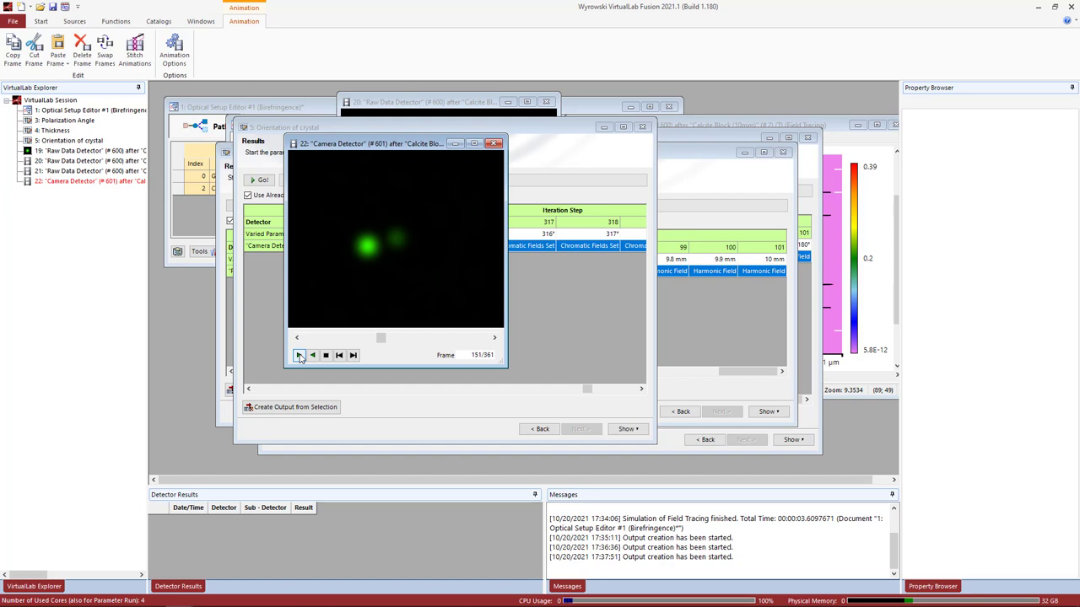
click(300, 355)
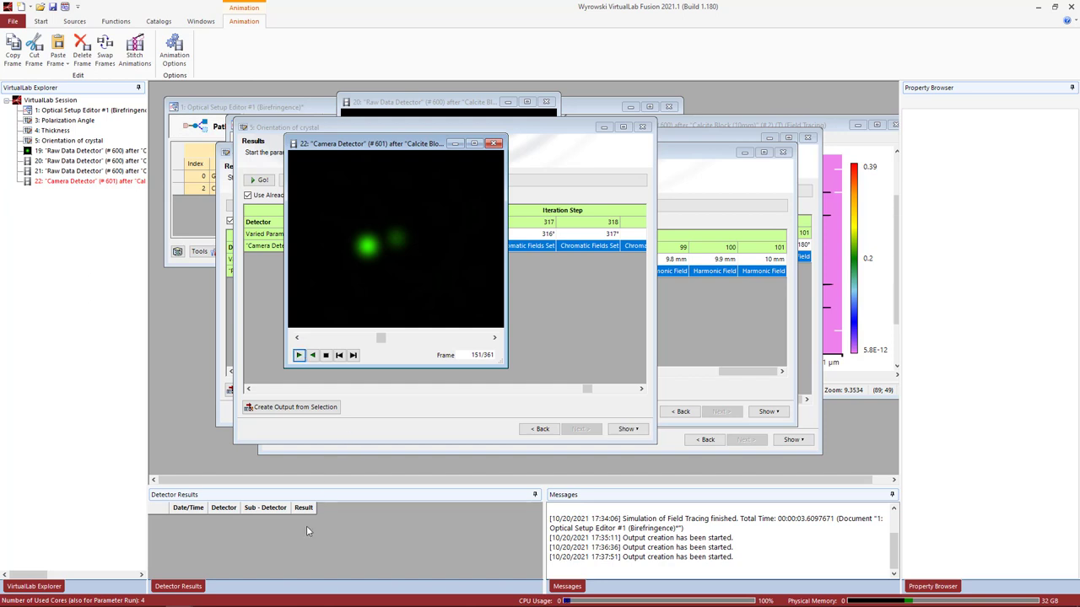